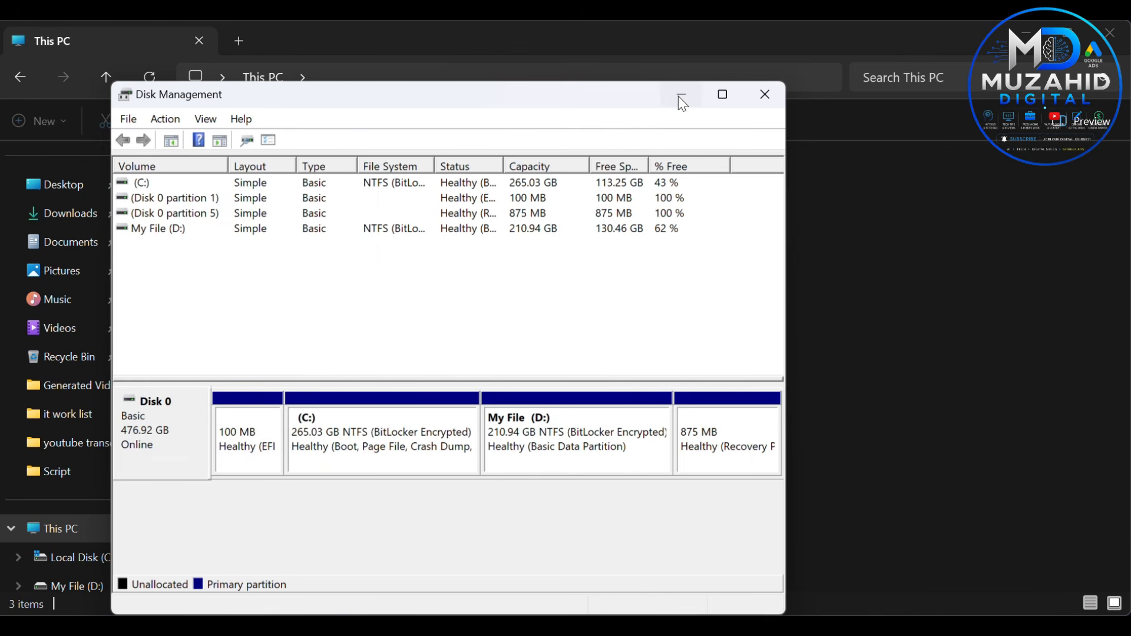
Minimize the open Disk Management window and reopen Disk Management from the system tools
left_click(680, 96)
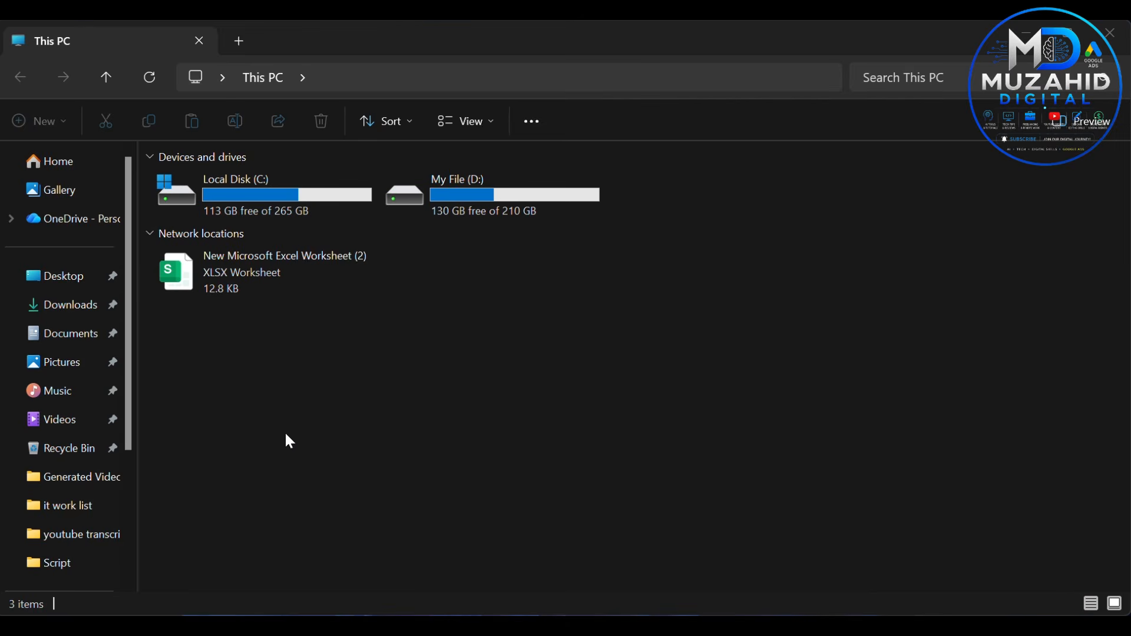
key("super+x")
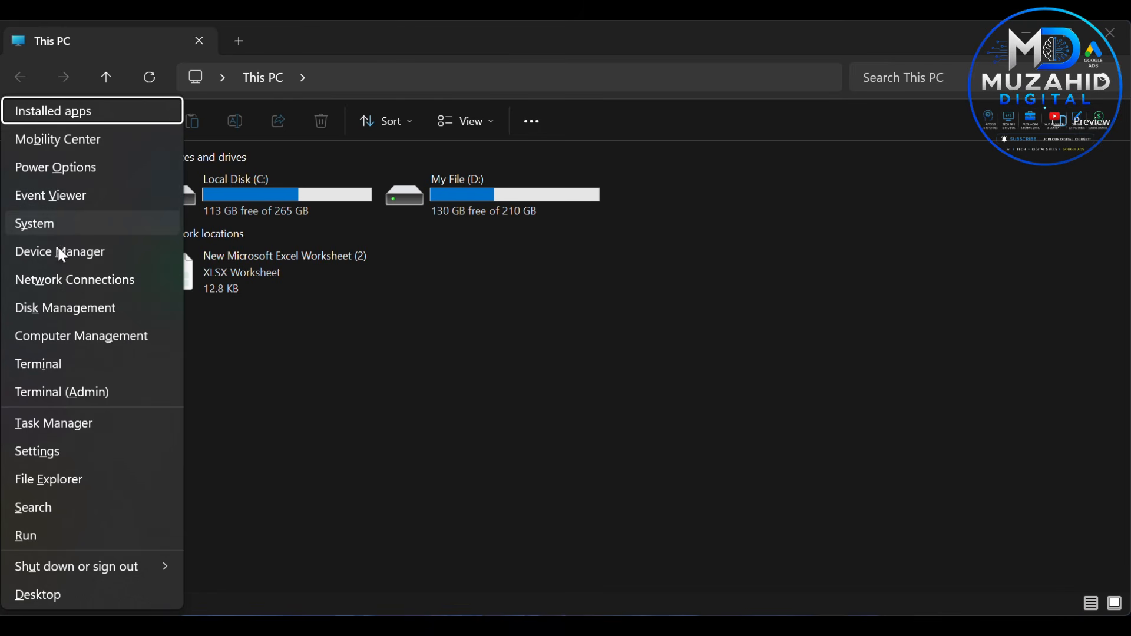
left_click(101, 319)
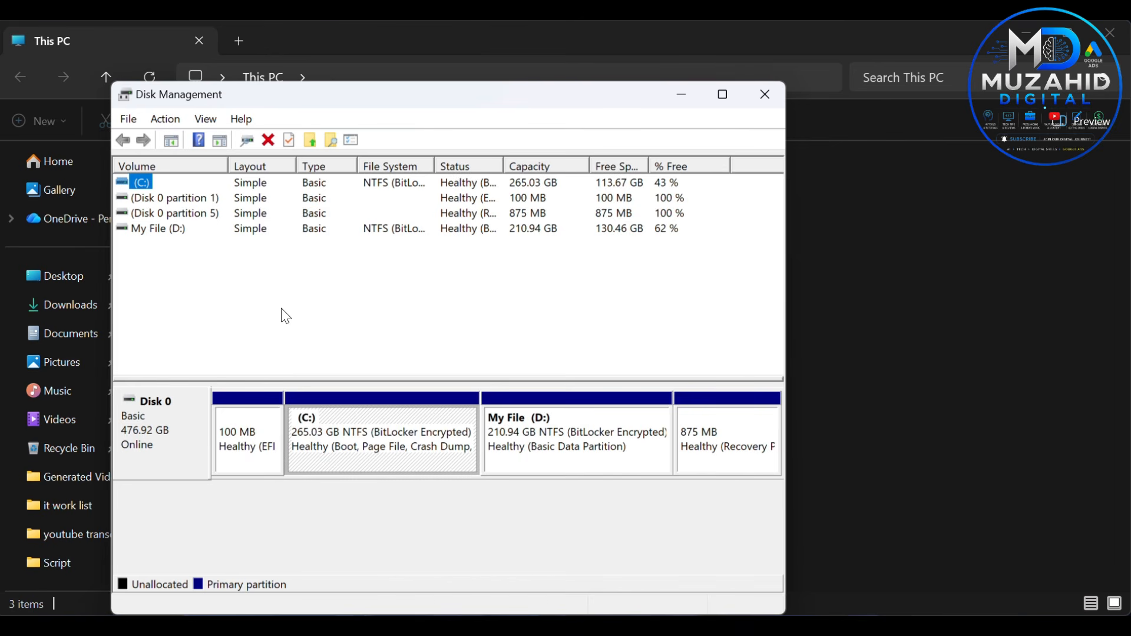
Shrink the C: volume by 25088 MB
right_click(146, 186)
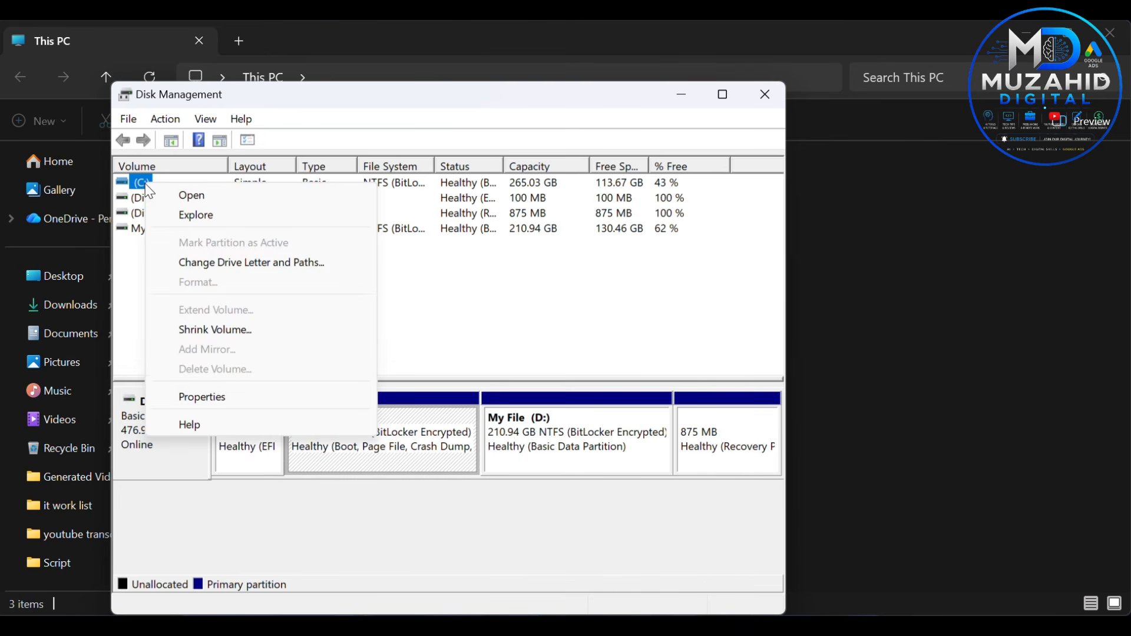
left_click(267, 340)
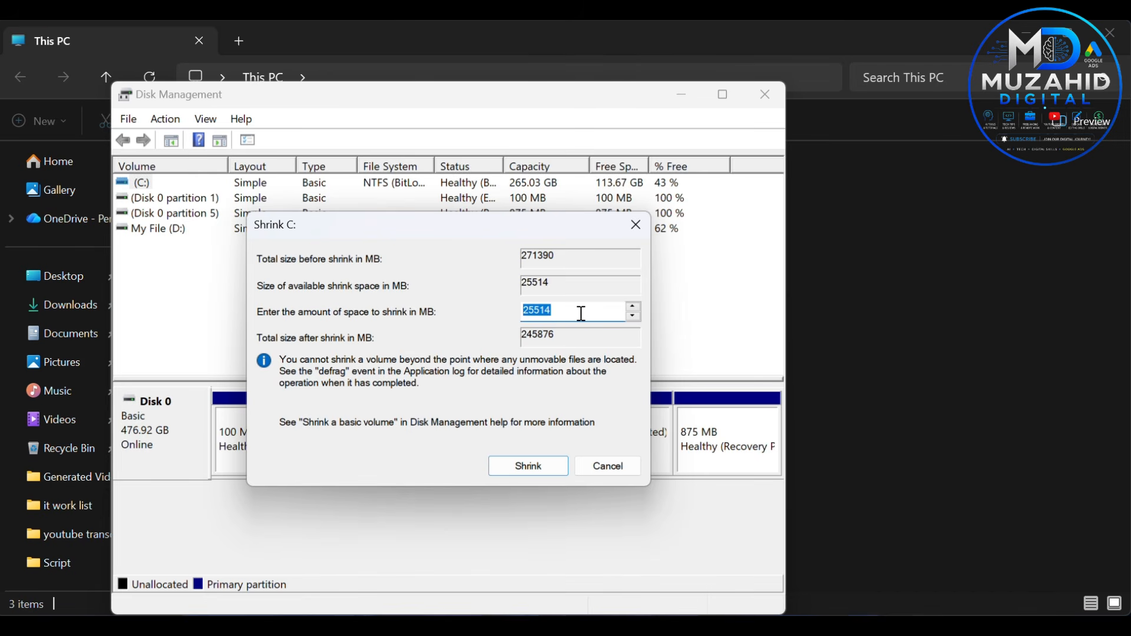
type("2")
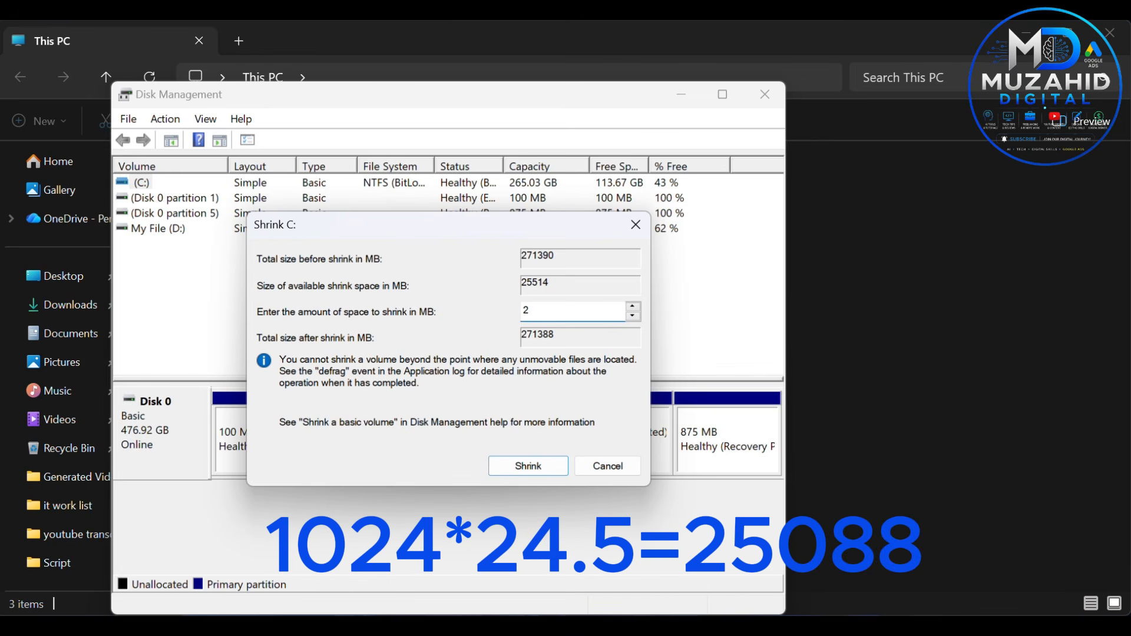
type("5088")
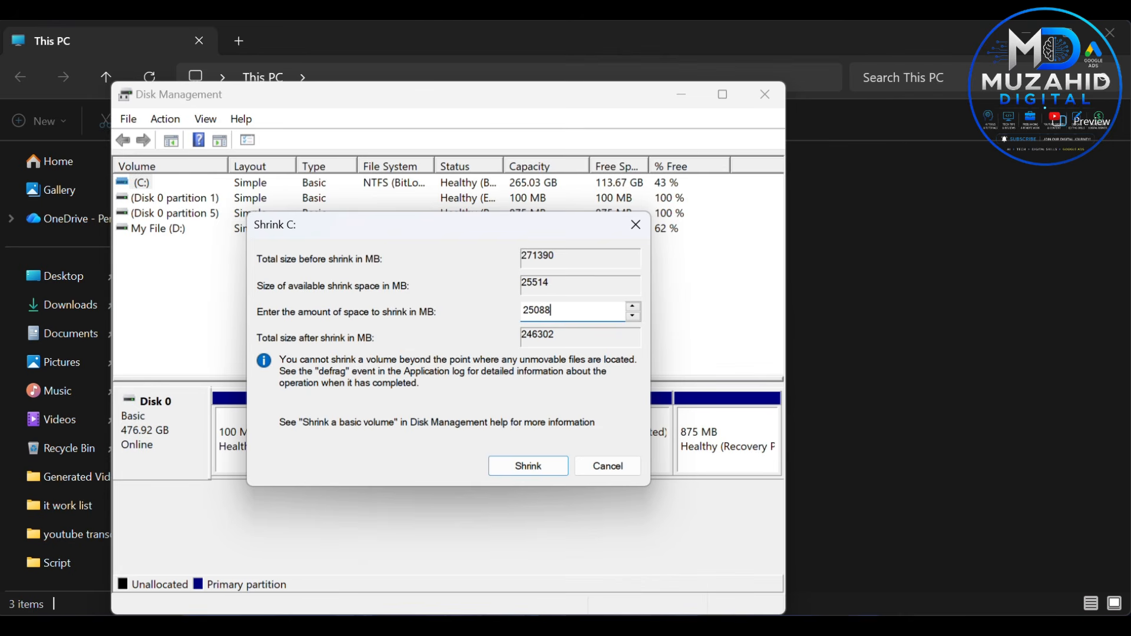
left_click(528, 466)
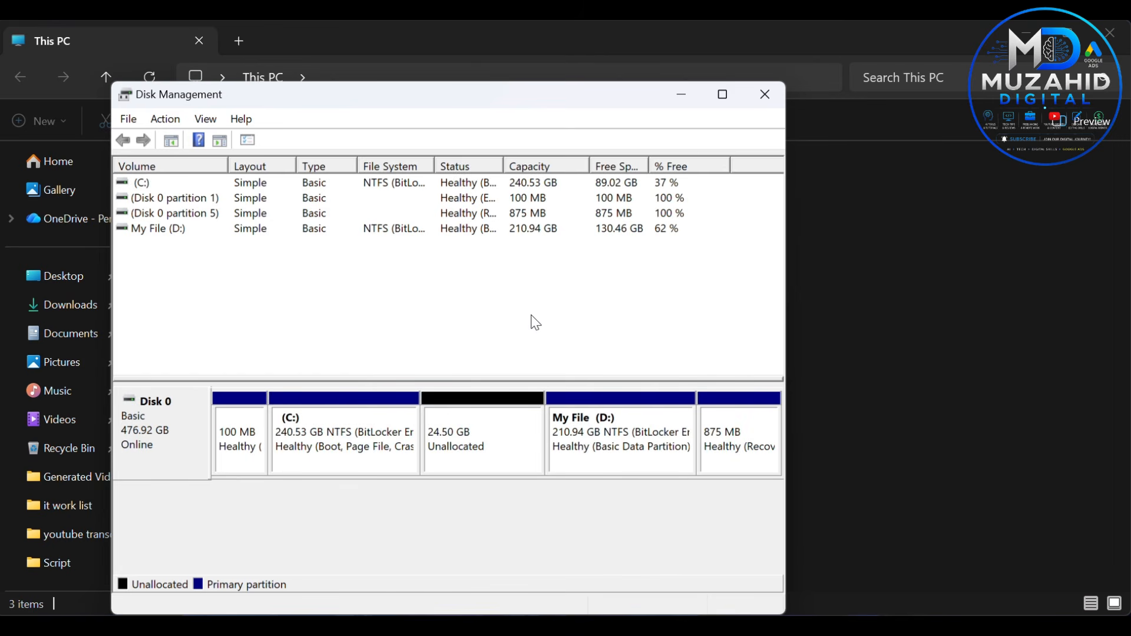
Set up a new simple volume in the unallocated space, using the full 25088 MB and drive letter E
left_click(478, 406)
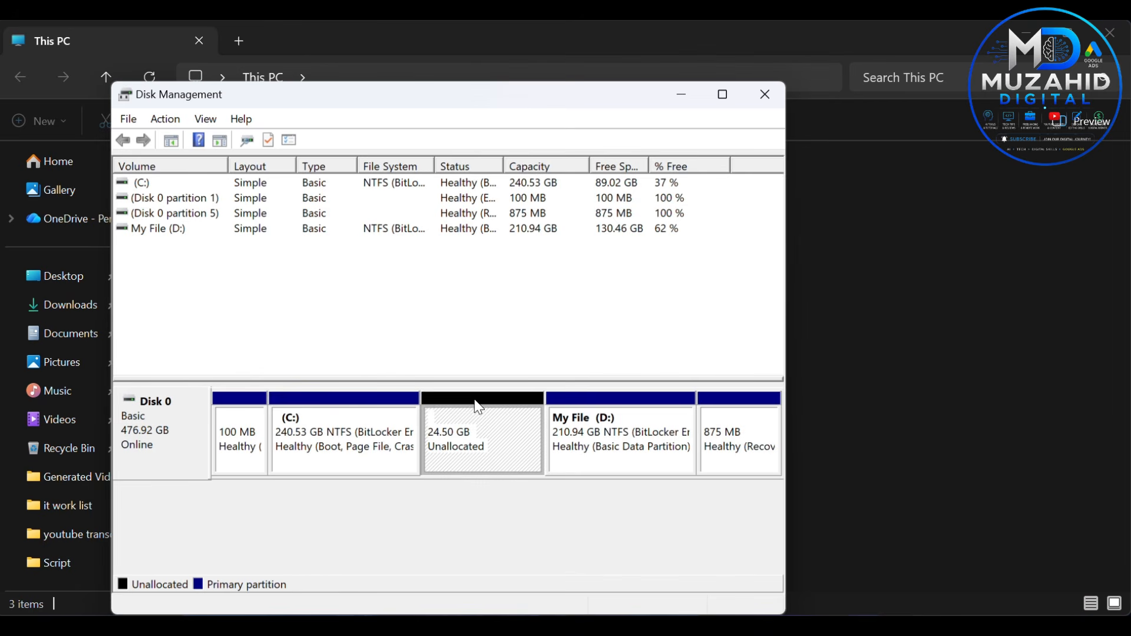
right_click(478, 407)
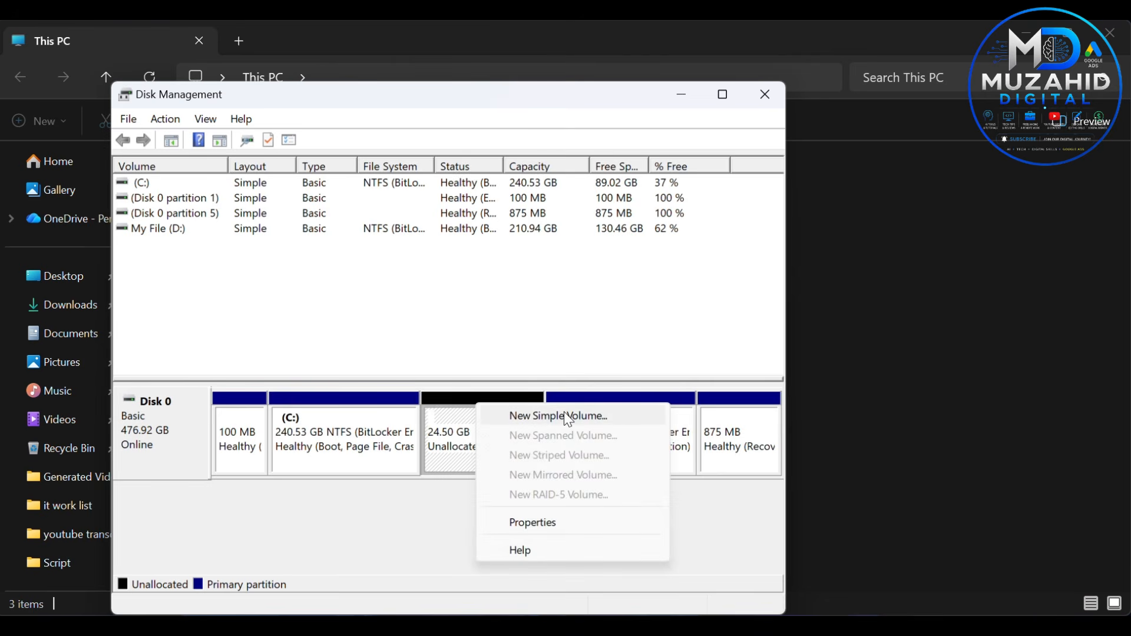
left_click(624, 418)
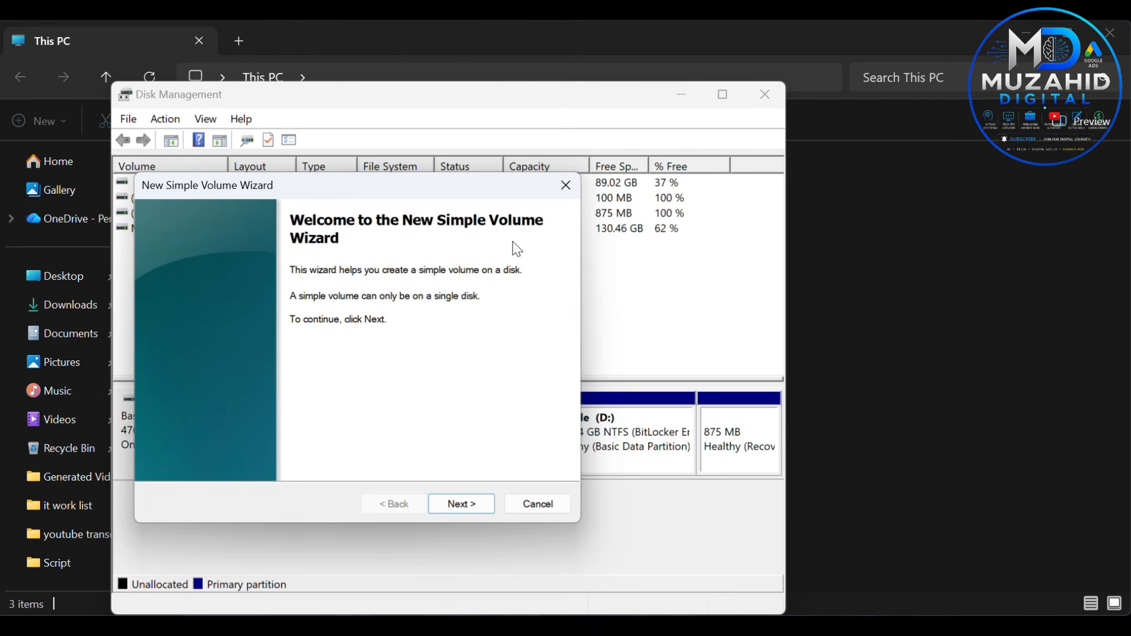
left_click(463, 505)
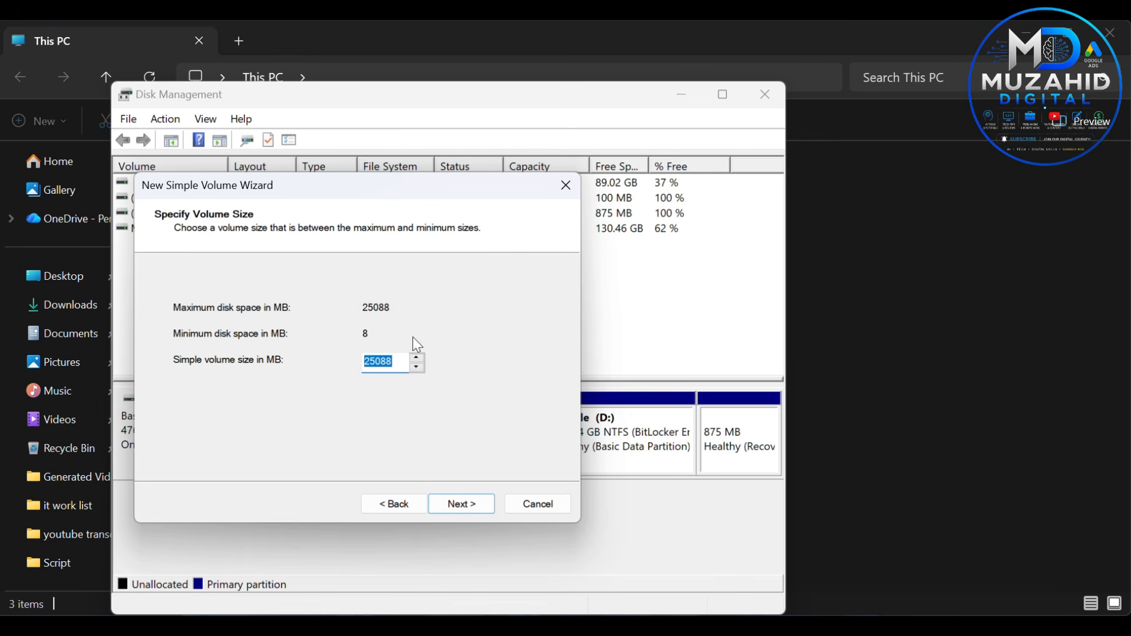
left_click(456, 500)
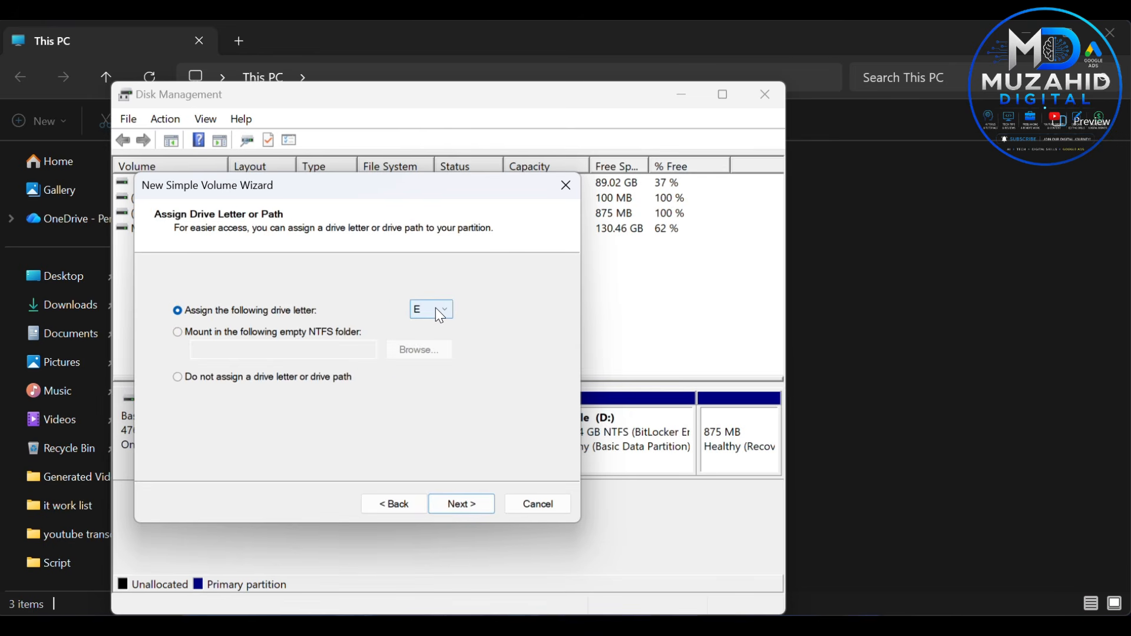
left_click(436, 309)
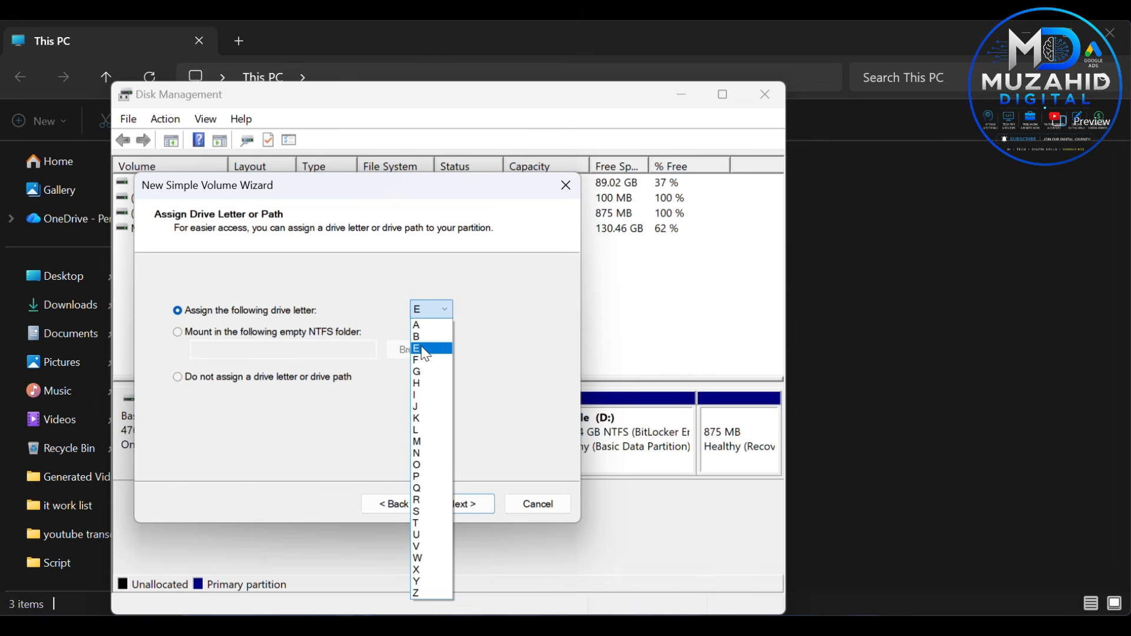
left_click(422, 349)
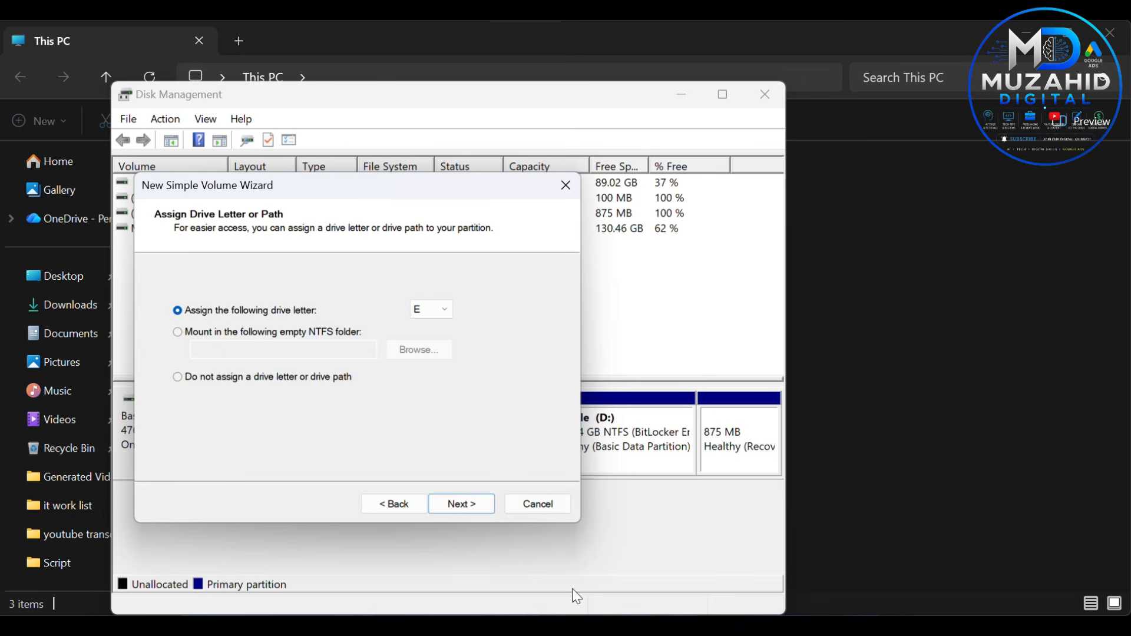
left_click(464, 505)
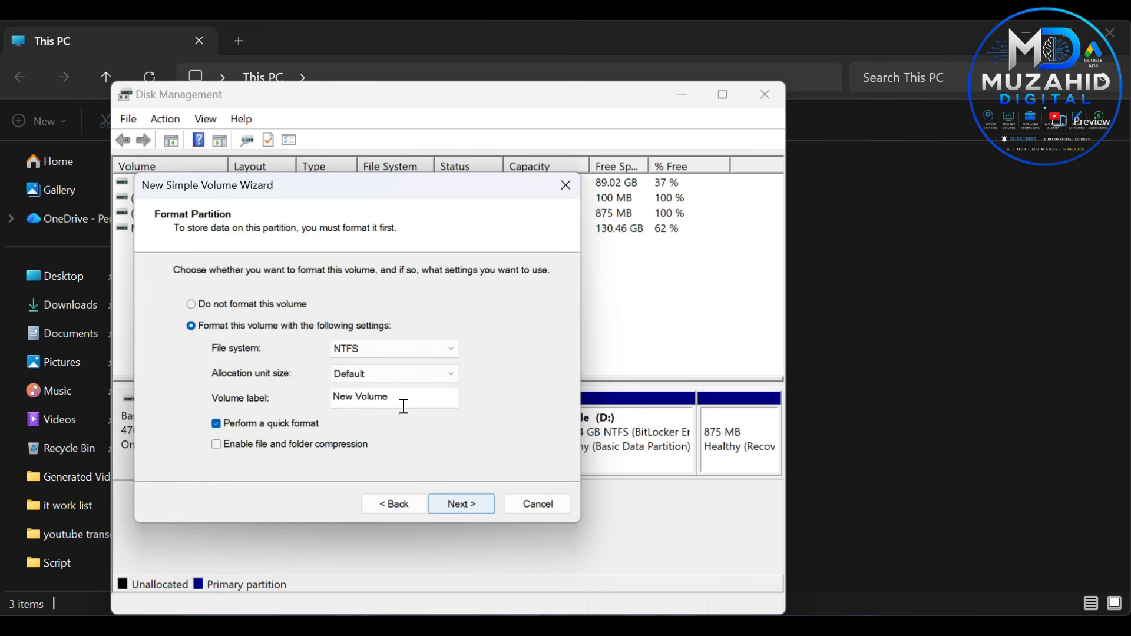
Choose NTFS as the new volume's file system, keep the remaining format defaults, and finish creating it
left_click(418, 350)
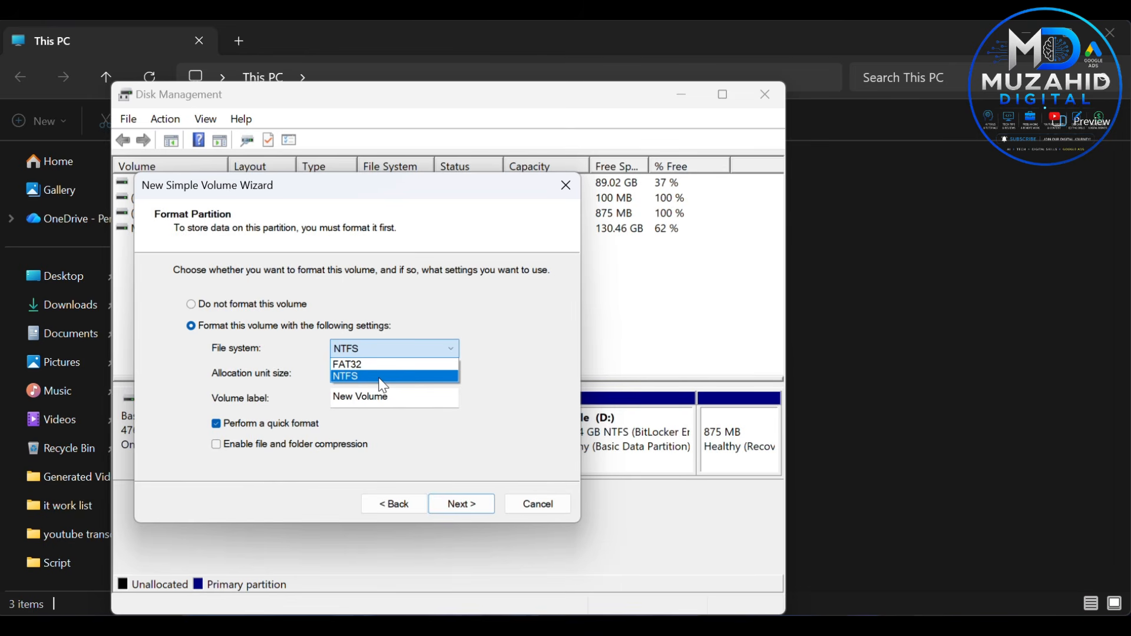
left_click(379, 377)
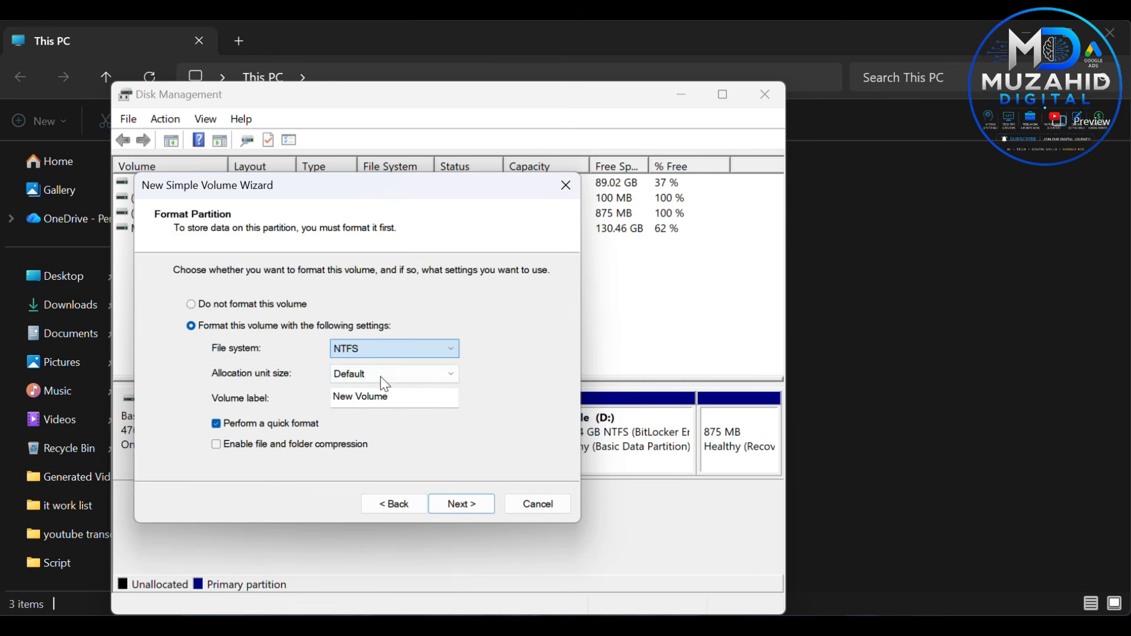
left_click(460, 505)
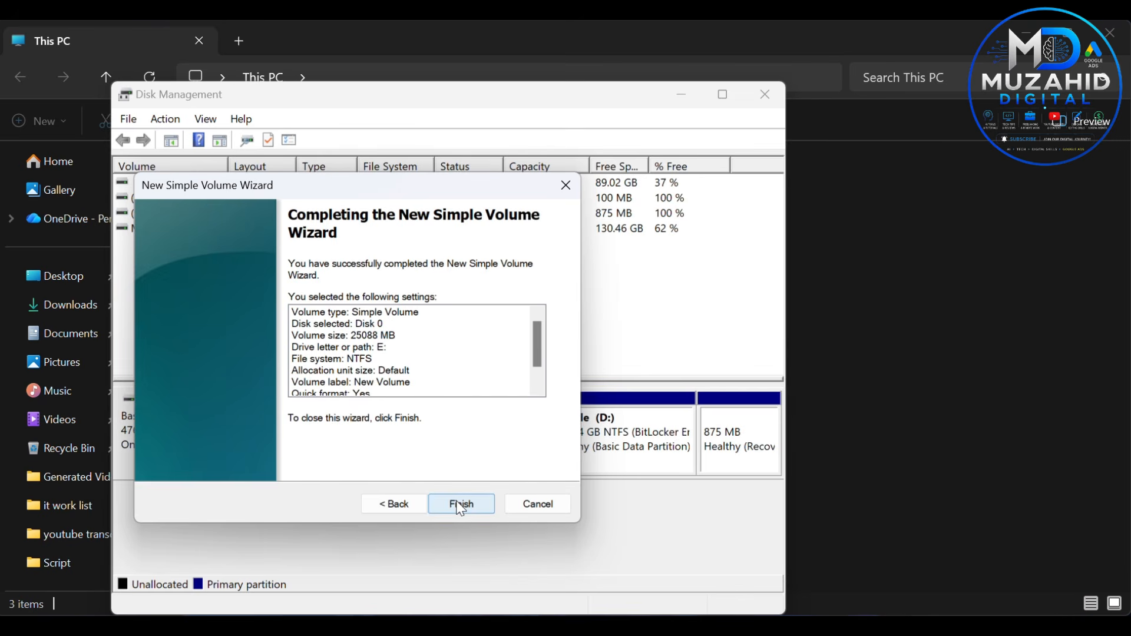
left_click(460, 504)
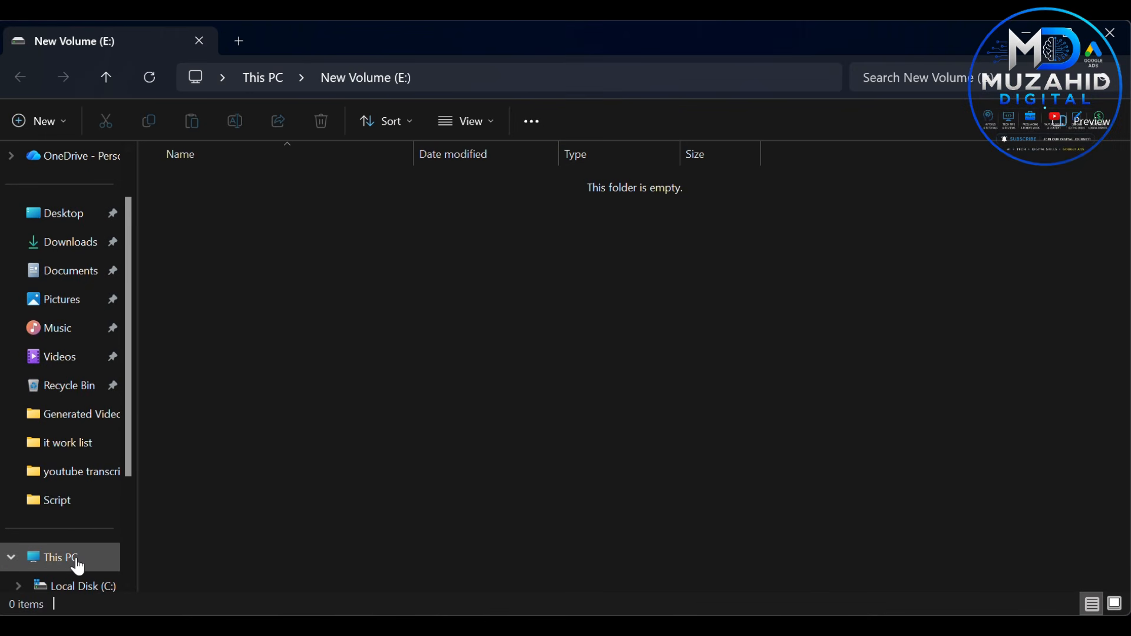
Check the drives listed under This PC in File Explorer
left_click(77, 561)
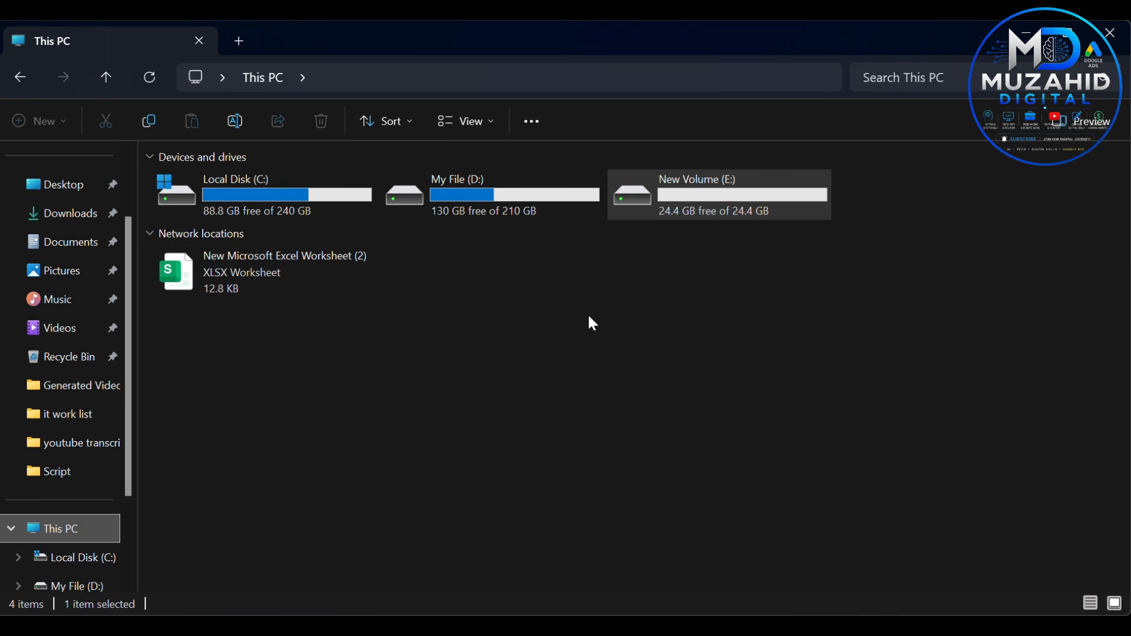
key("super+x")
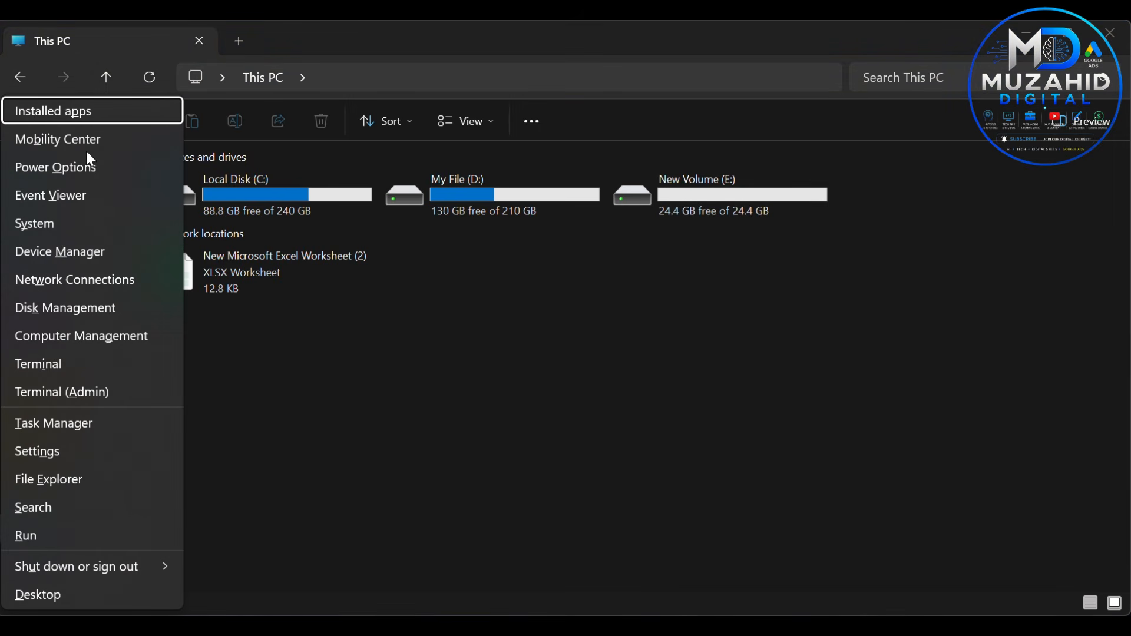
left_click(500, 348)
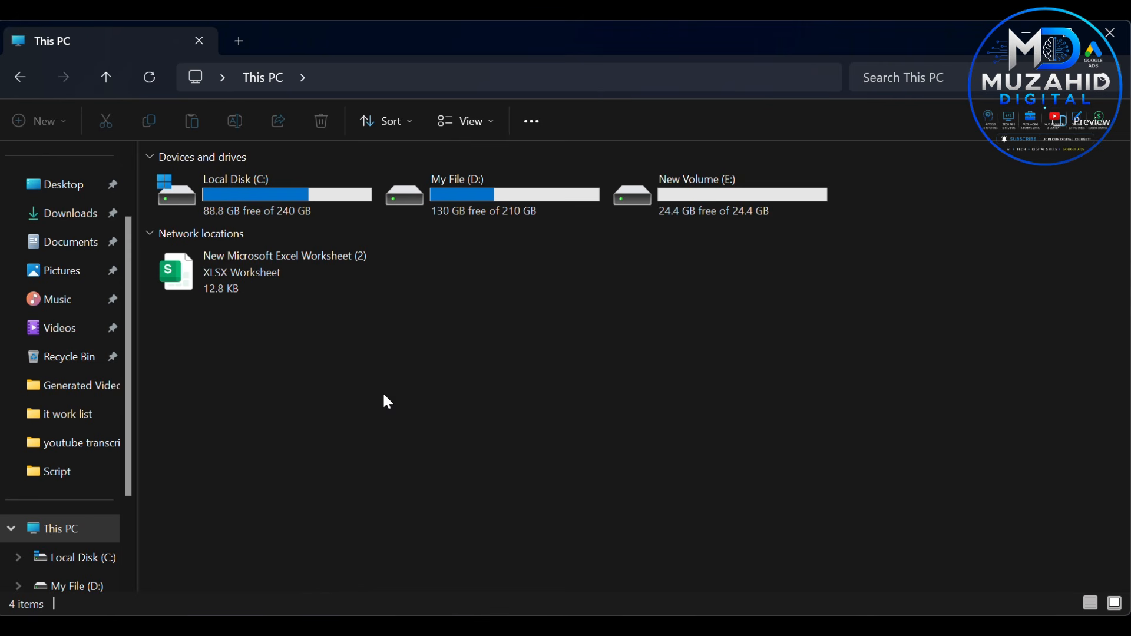
Reopen Disk Management and delete the New Volume (E:), accepting the data loss and forcing the deletion
key("super+x")
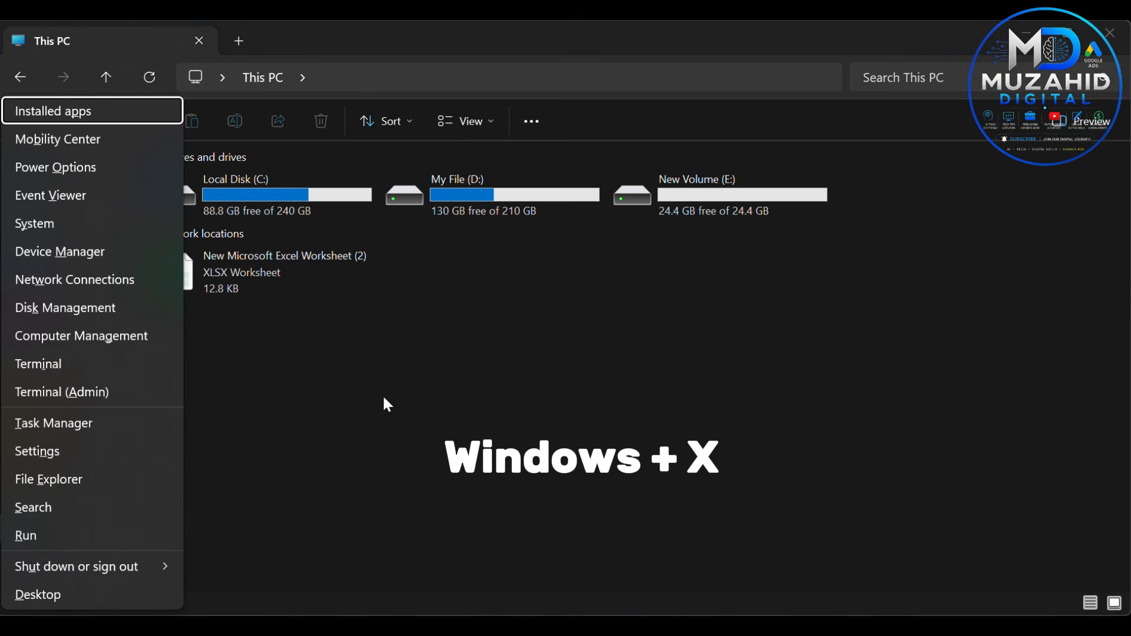
left_click(64, 309)
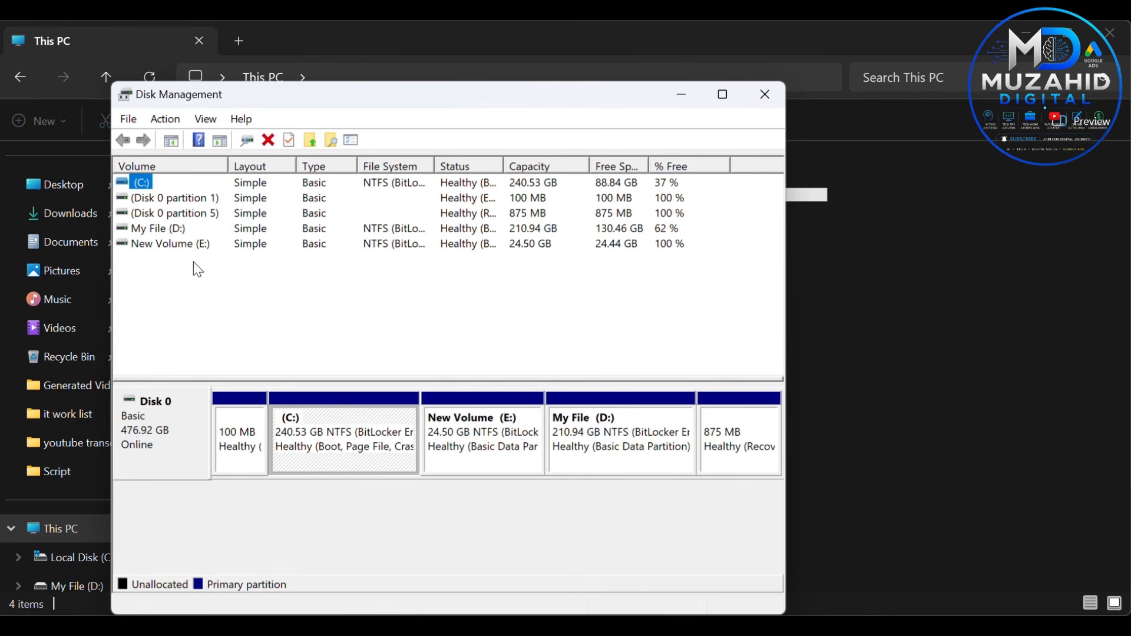
left_click(184, 245)
right_click(188, 246)
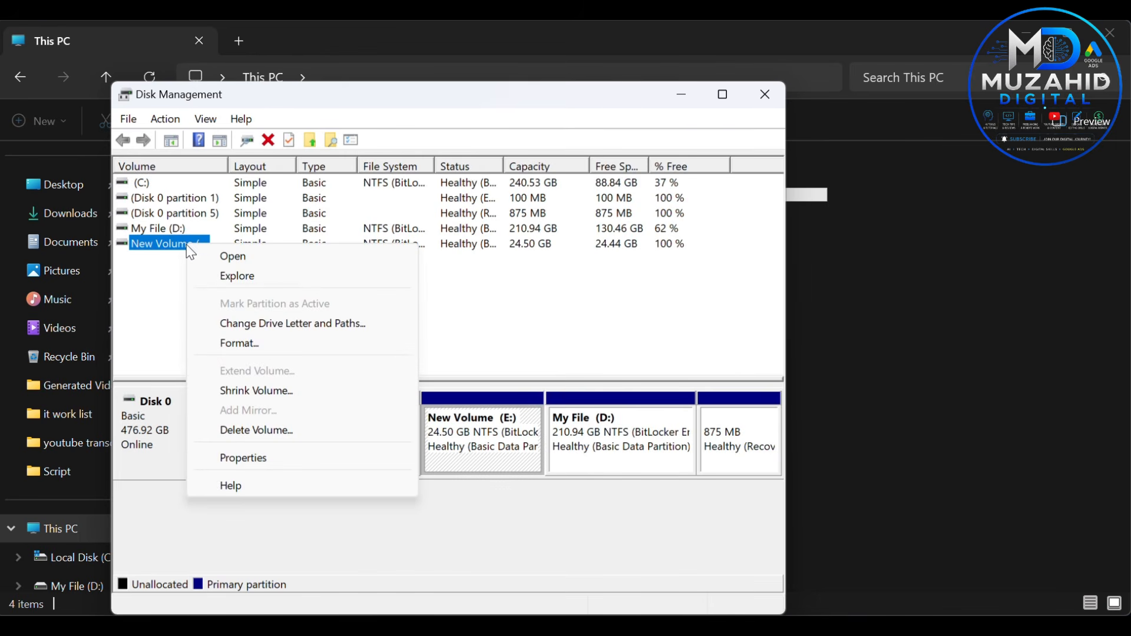
left_click(316, 430)
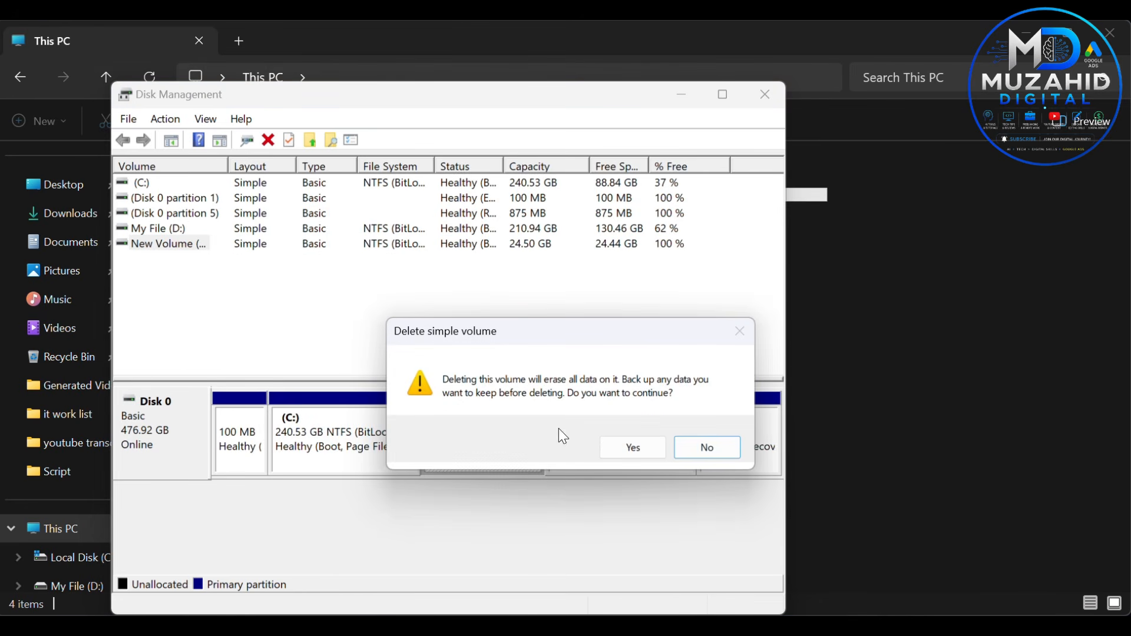
left_click(625, 450)
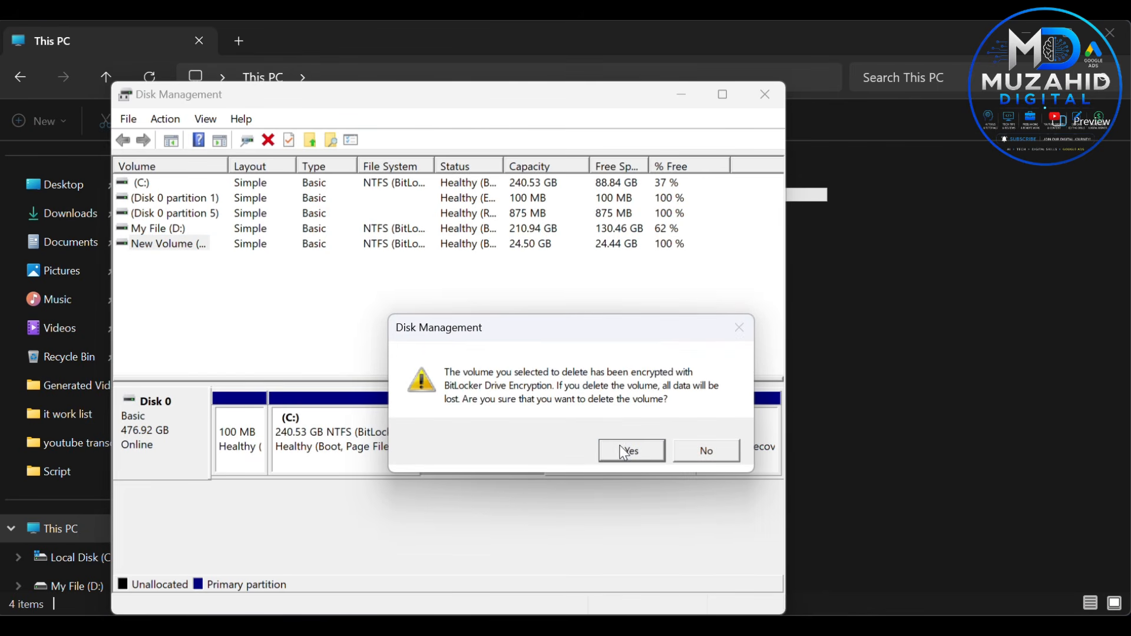
left_click(629, 454)
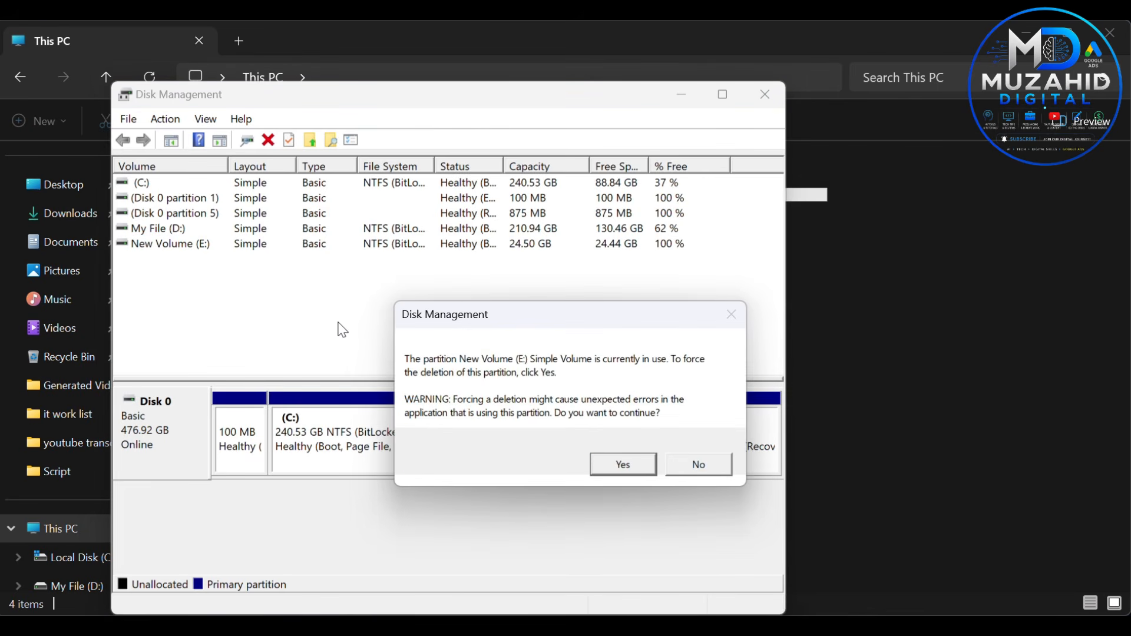
left_click(614, 465)
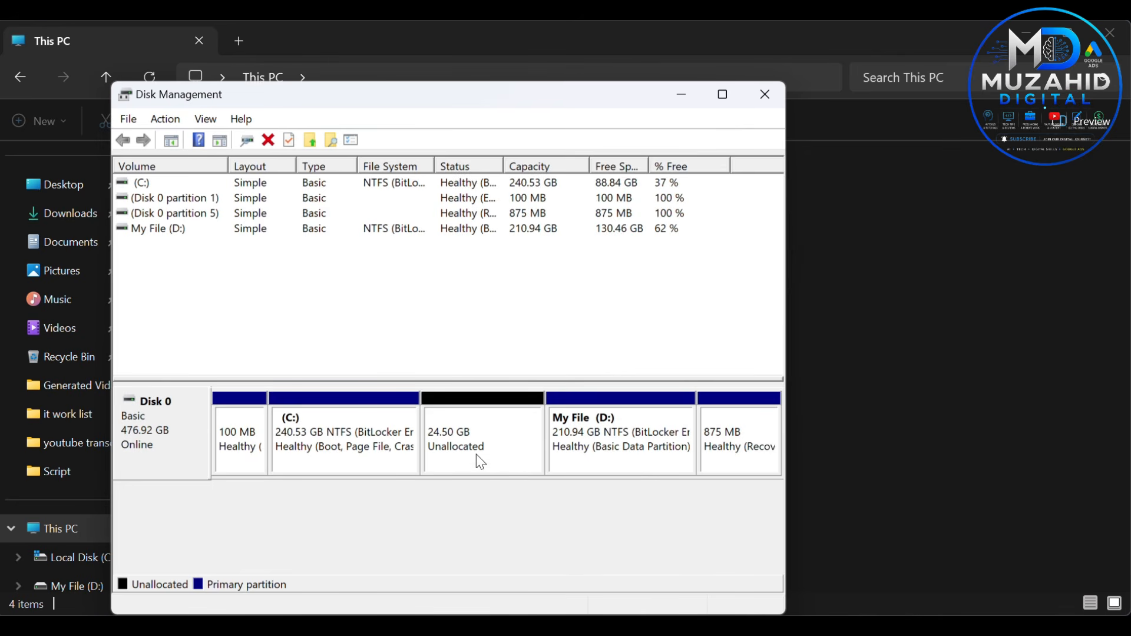
Extend the C: volume with the 25088 MB of unallocated space on Disk 0
left_click(467, 418)
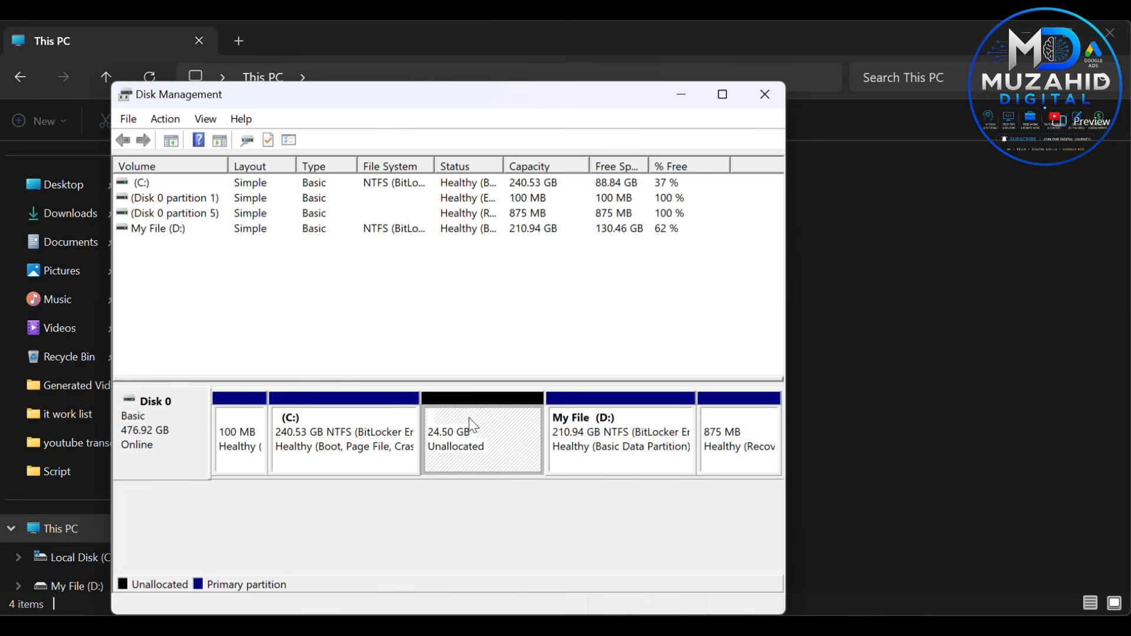
left_click(342, 429)
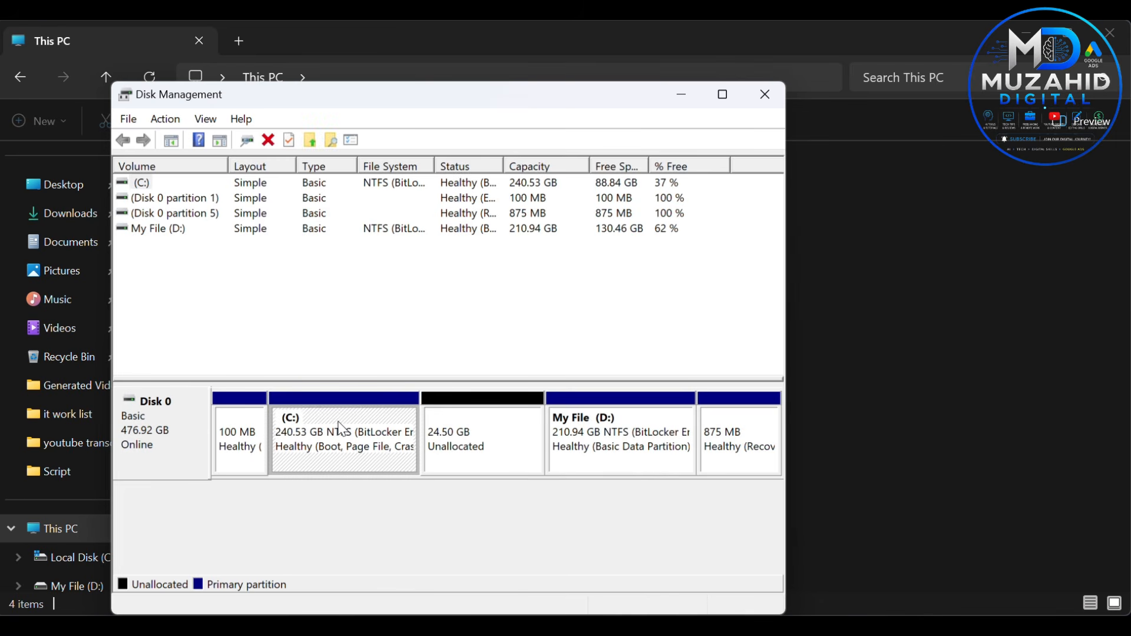
right_click(143, 186)
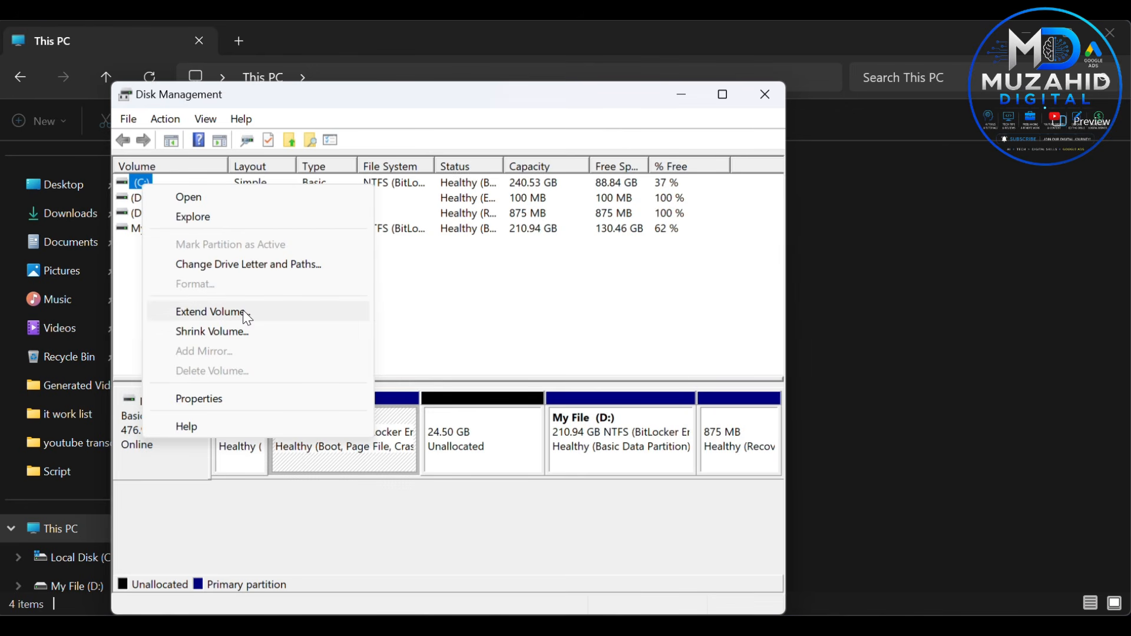
left_click(272, 315)
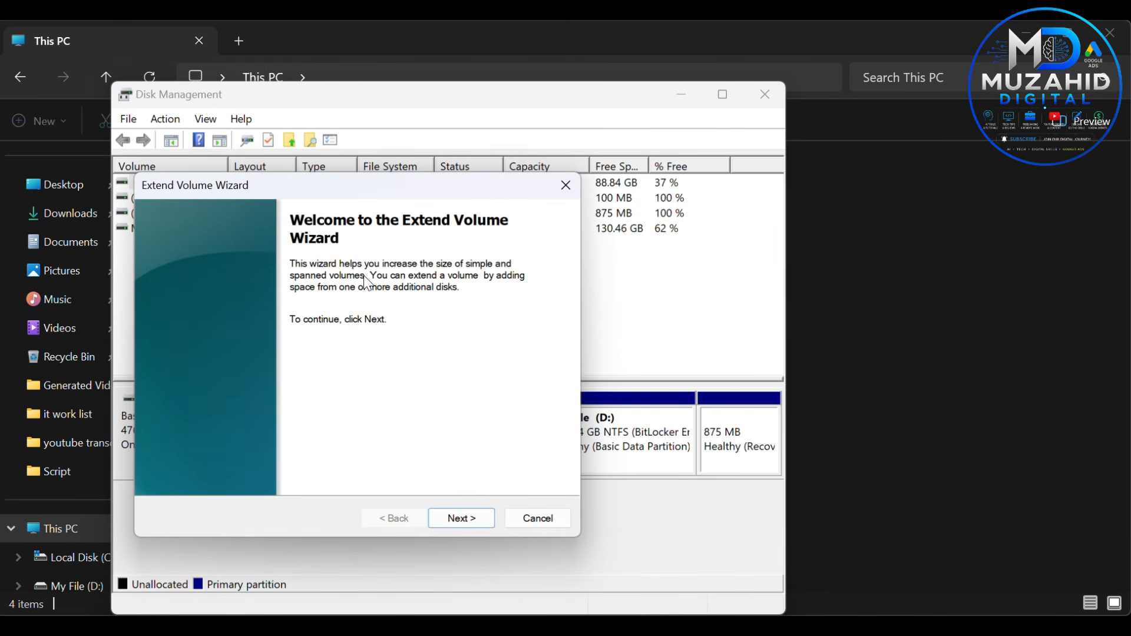
left_click(463, 519)
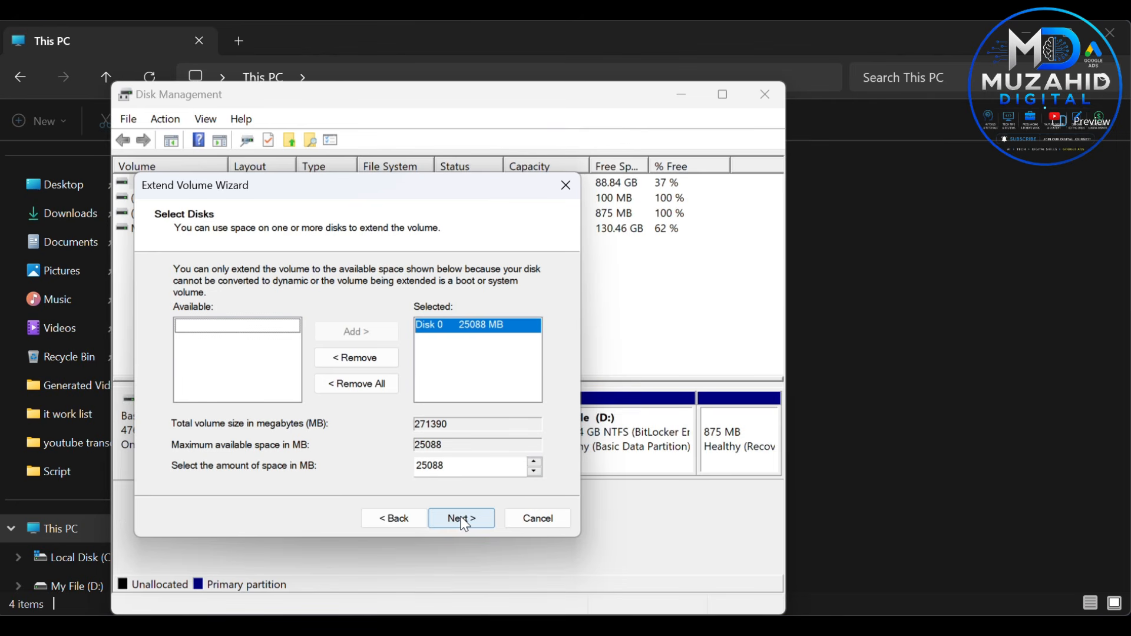
left_click(465, 519)
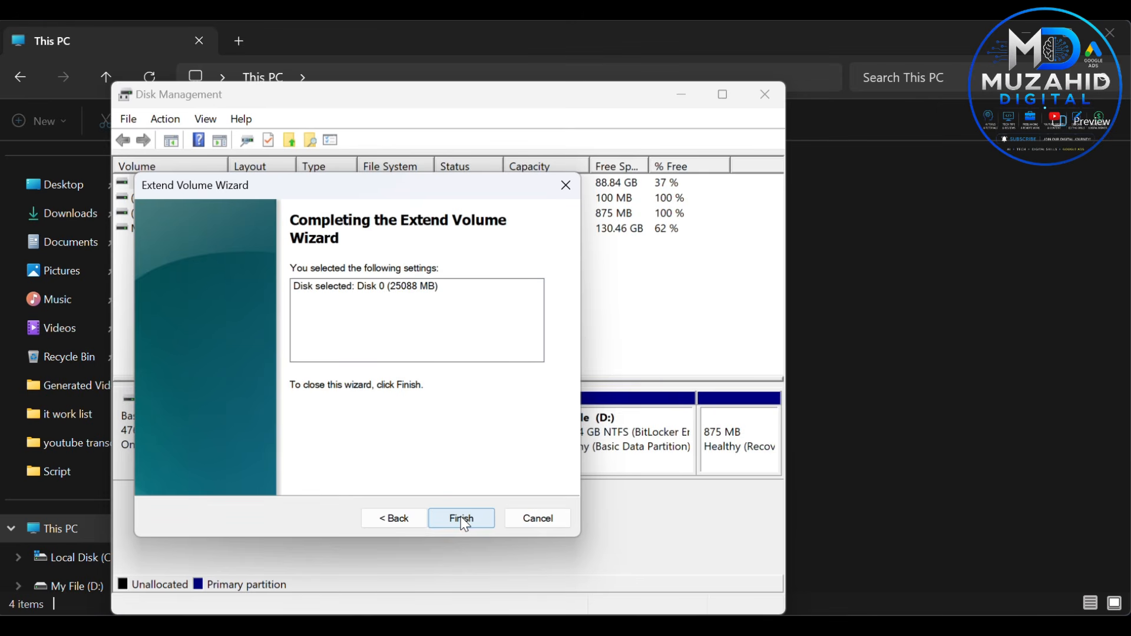
left_click(471, 520)
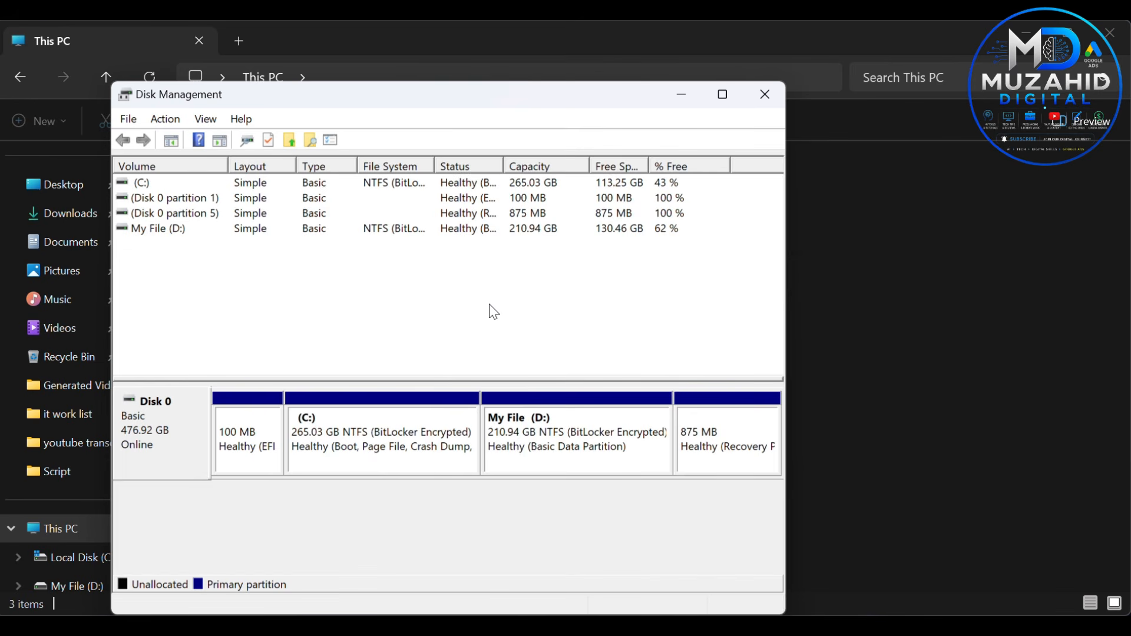
Minimize the Disk Management window
left_click(681, 95)
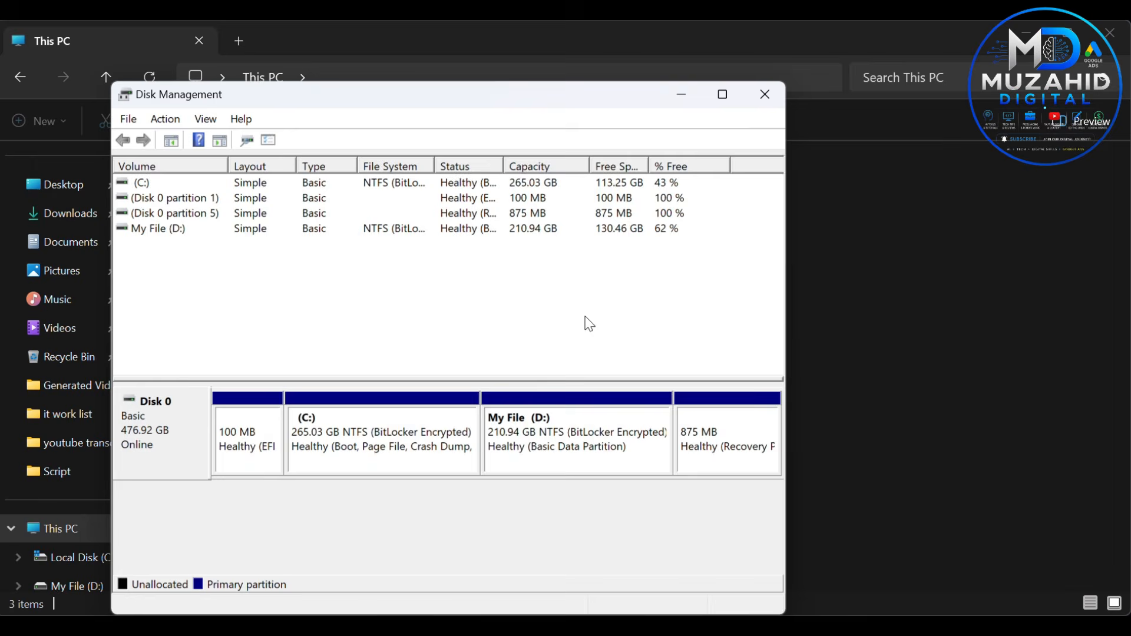
left_click(681, 94)
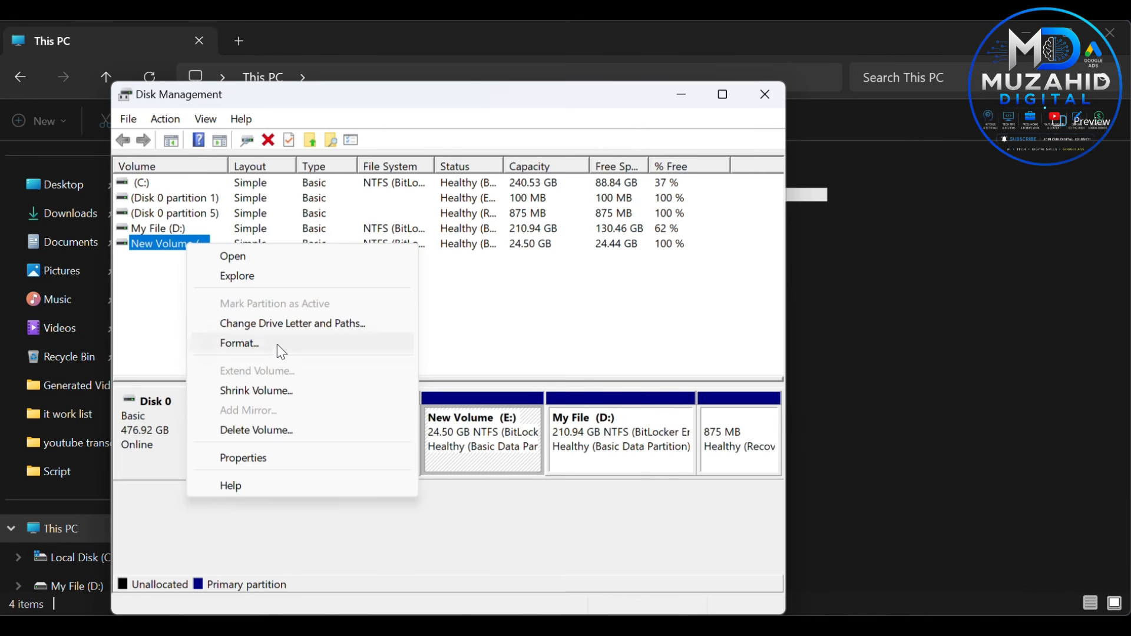
left_click(298, 434)
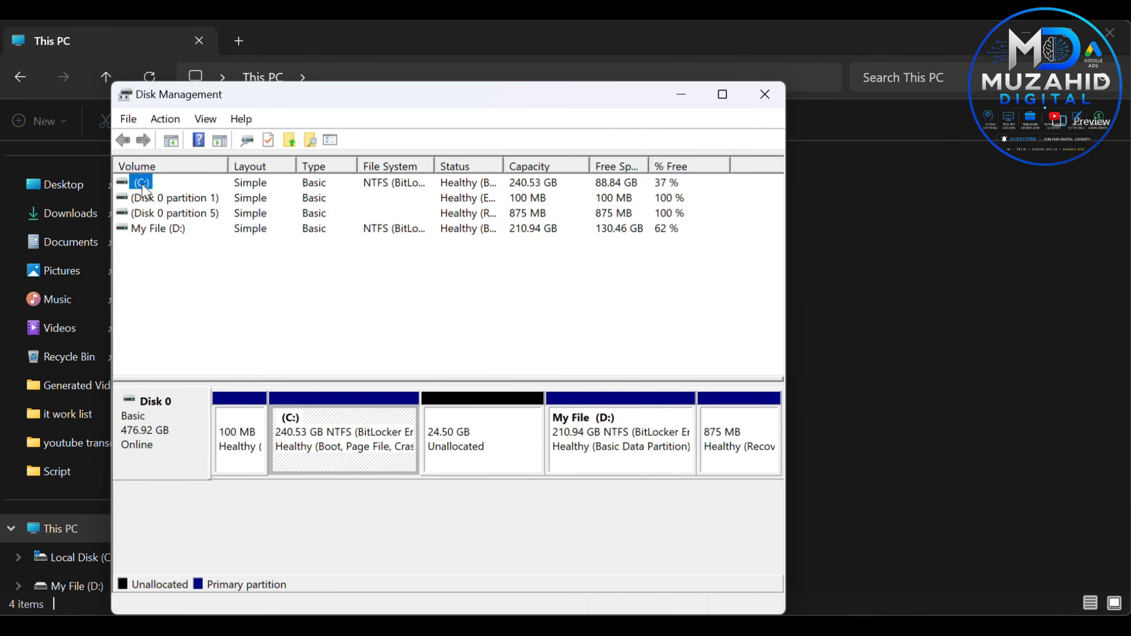